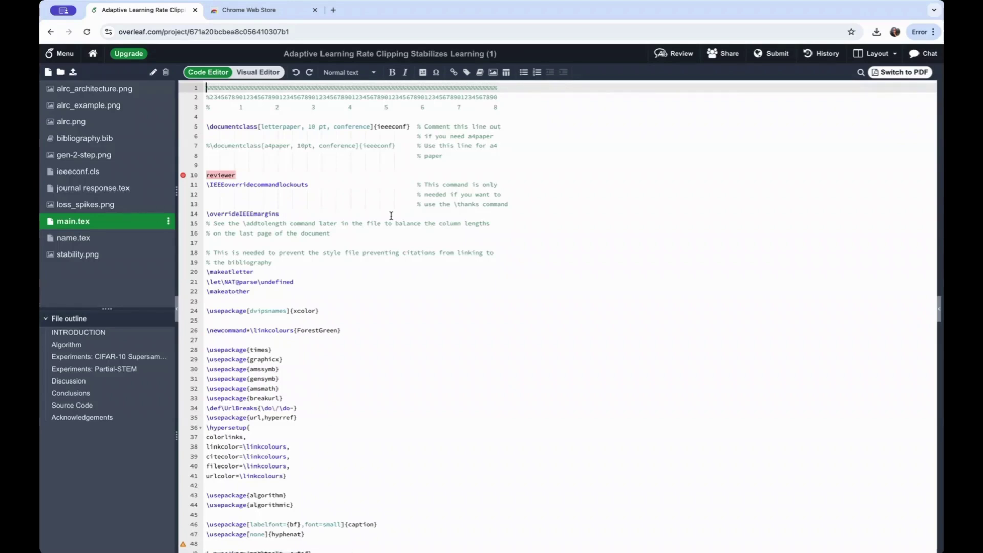
Search the Chrome Web Store for 'Paperpal for overleaf'
scroll(391, 216, down, 3)
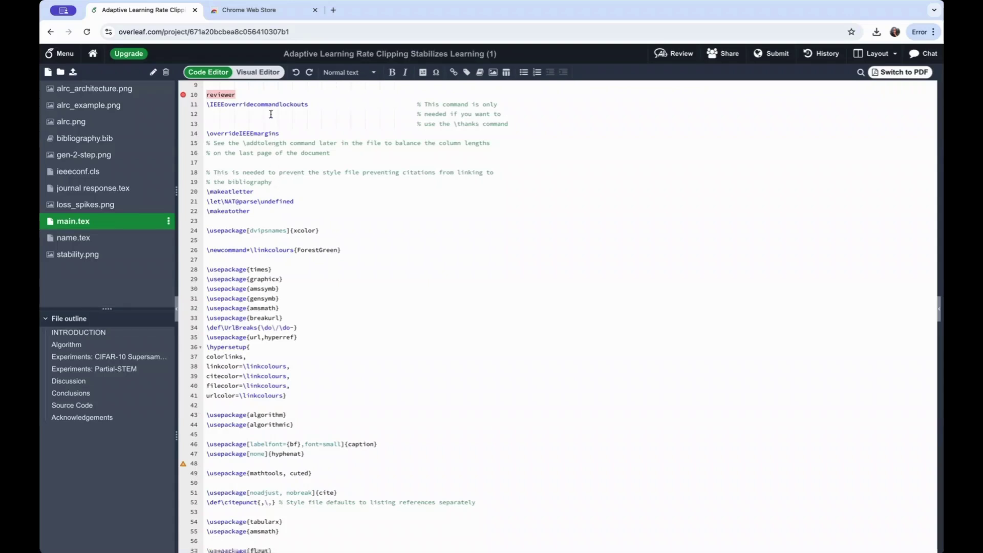
click(255, 10)
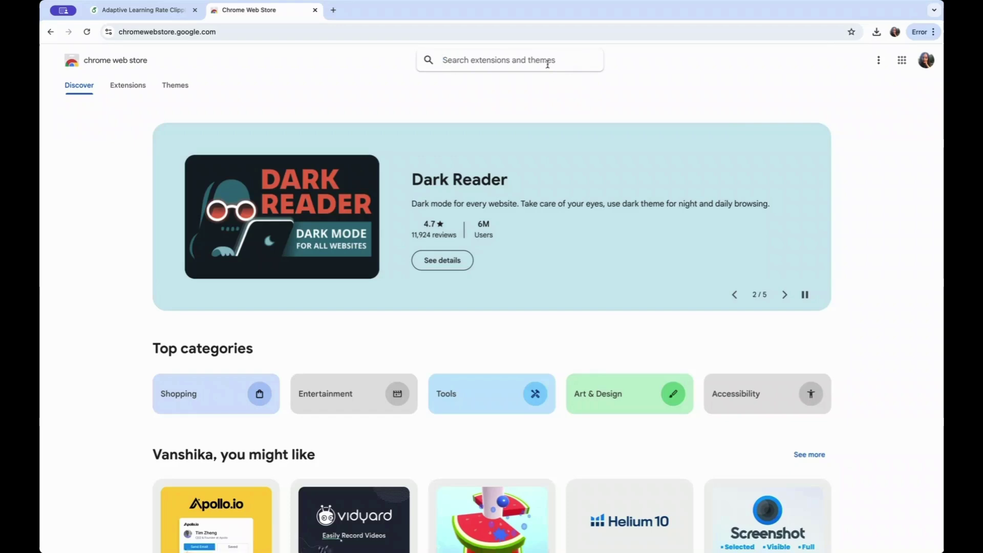
text(P)
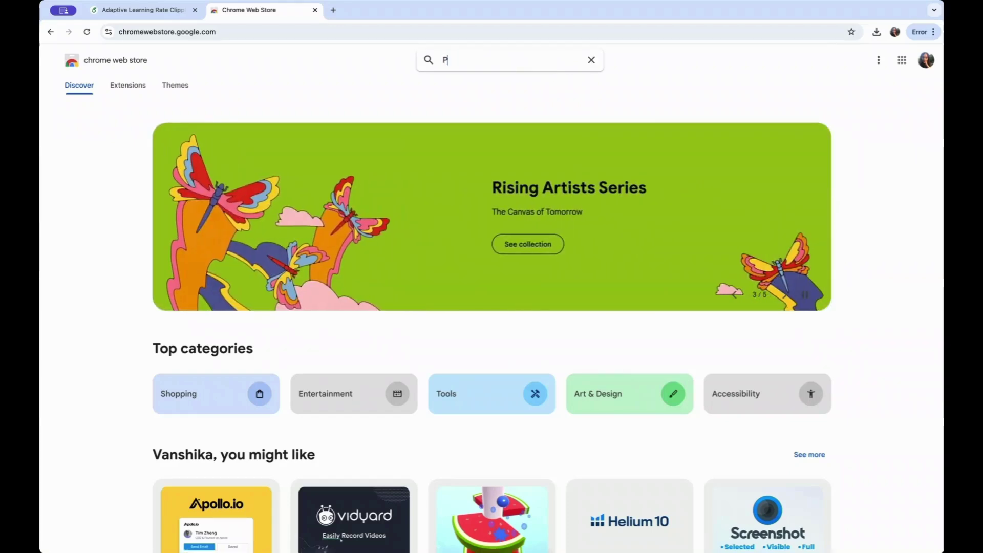
text(aperpal for overleaf)
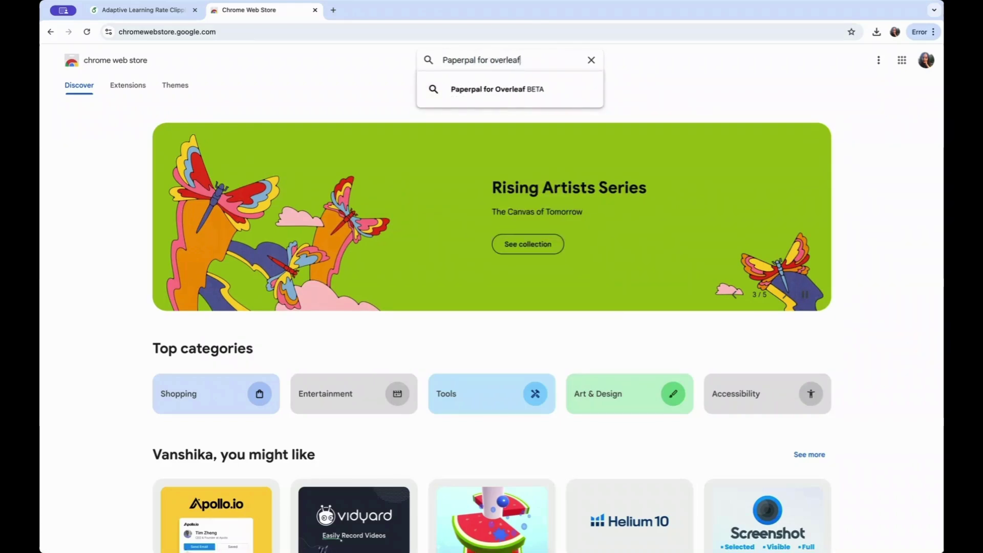
key(Return)
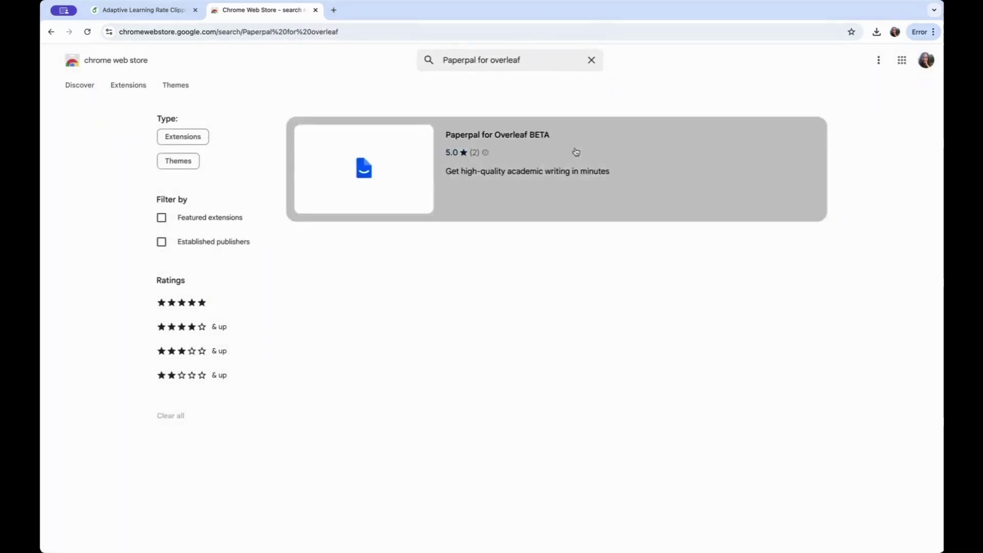
Install the Paperpal for Overleaf BETA extension and go back to the Overleaf paper
click(576, 152)
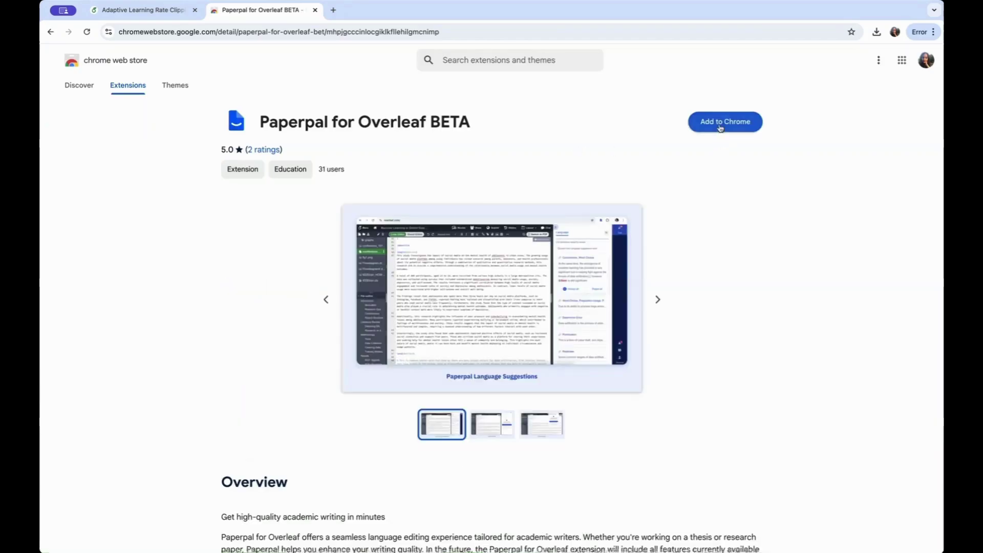
click(721, 128)
click(548, 320)
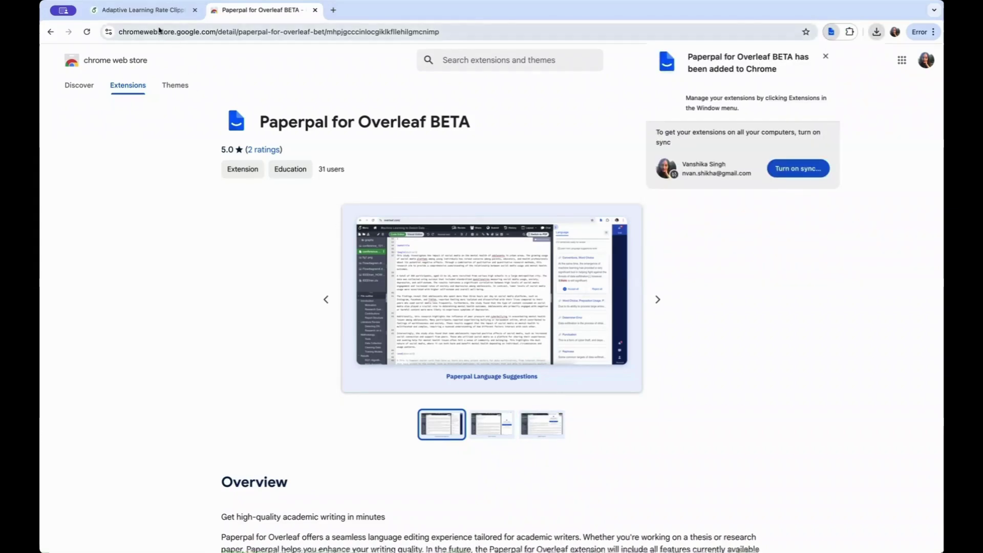
click(149, 14)
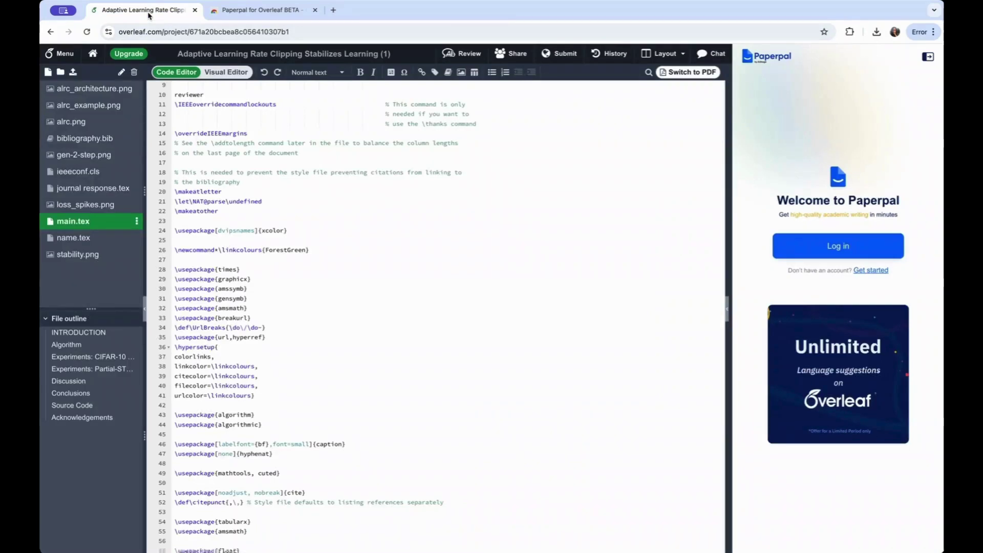
Log in to Paperpal and move its floating launcher lower on the page
click(796, 254)
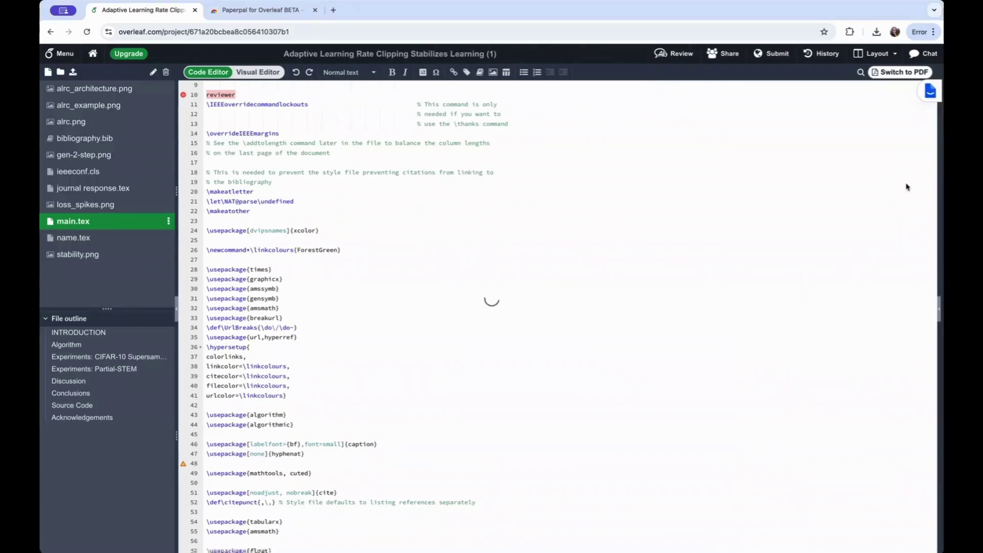
click(930, 92)
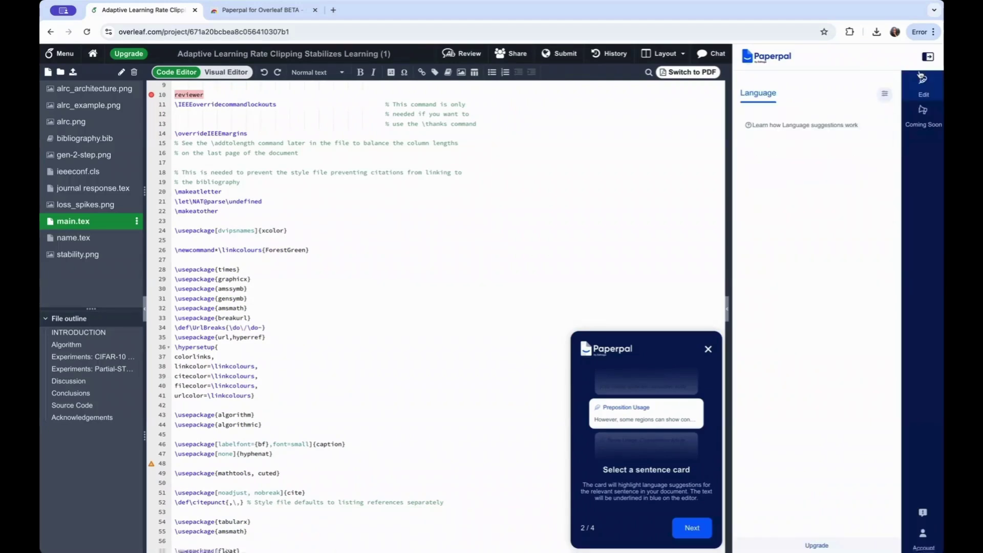
click(928, 59)
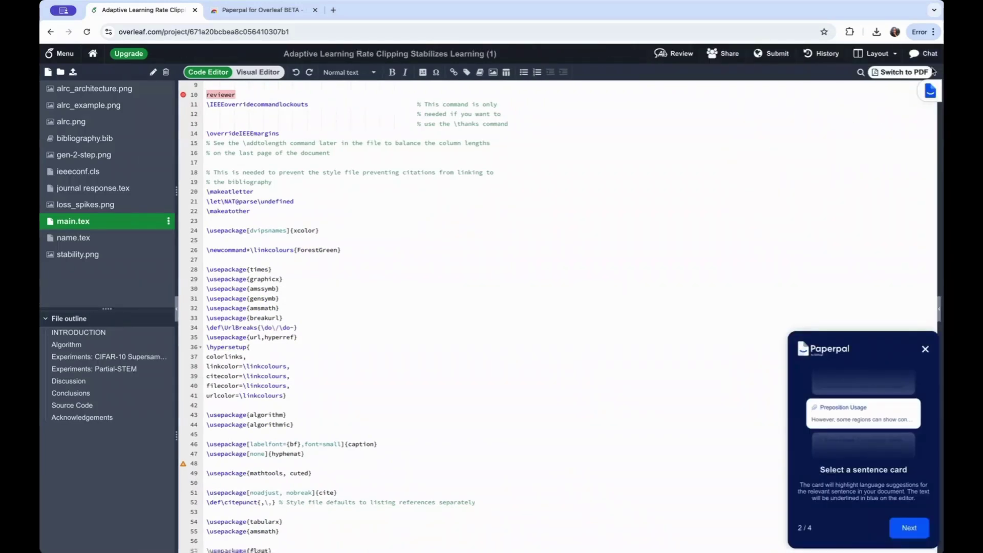
drag(933, 90, 932, 164)
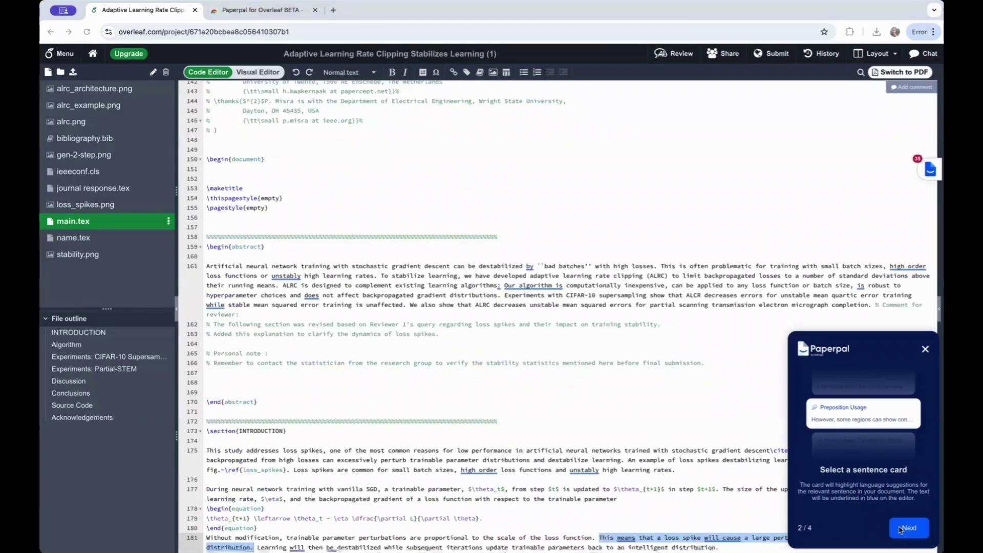
Finish the Paperpal introductory tour and open the language suggestions sidebar
click(905, 530)
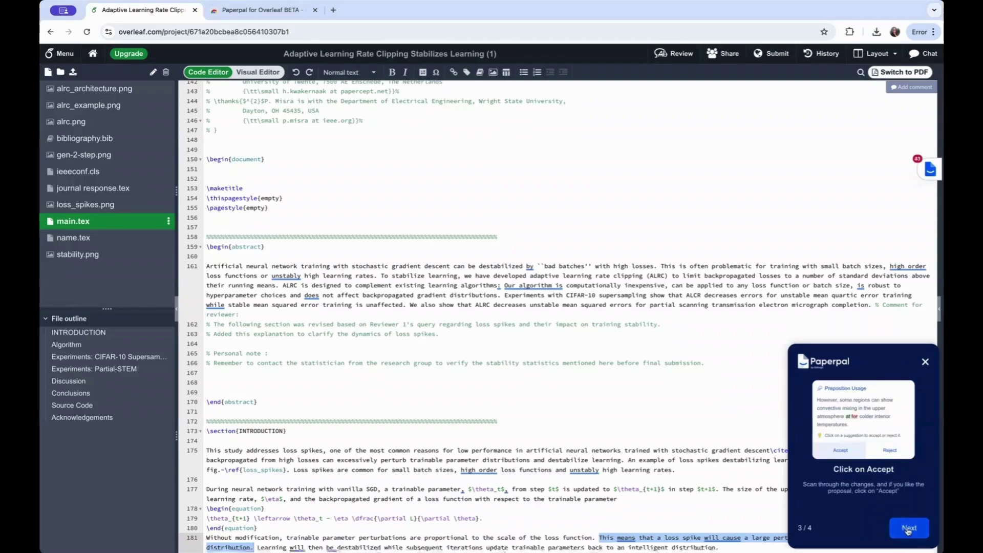
click(907, 530)
click(907, 530)
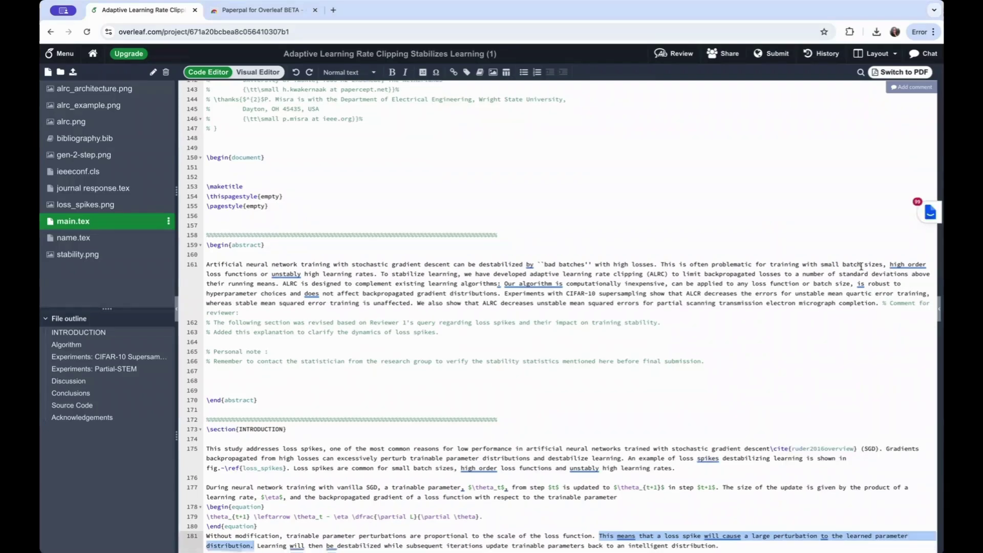
click(929, 212)
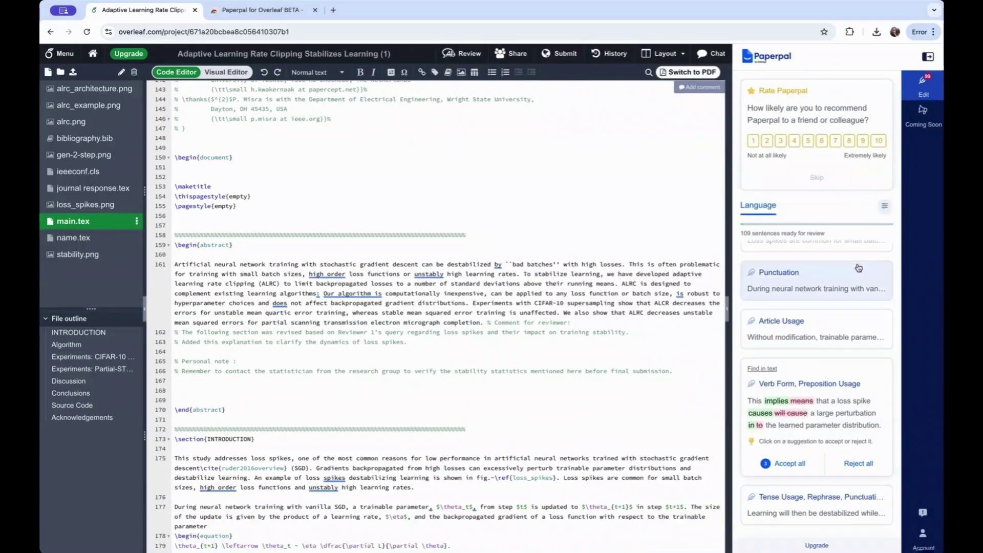
Show Paperpal's suggestions for the small-batch-sizes sentence
scroll(859, 267, down, 1)
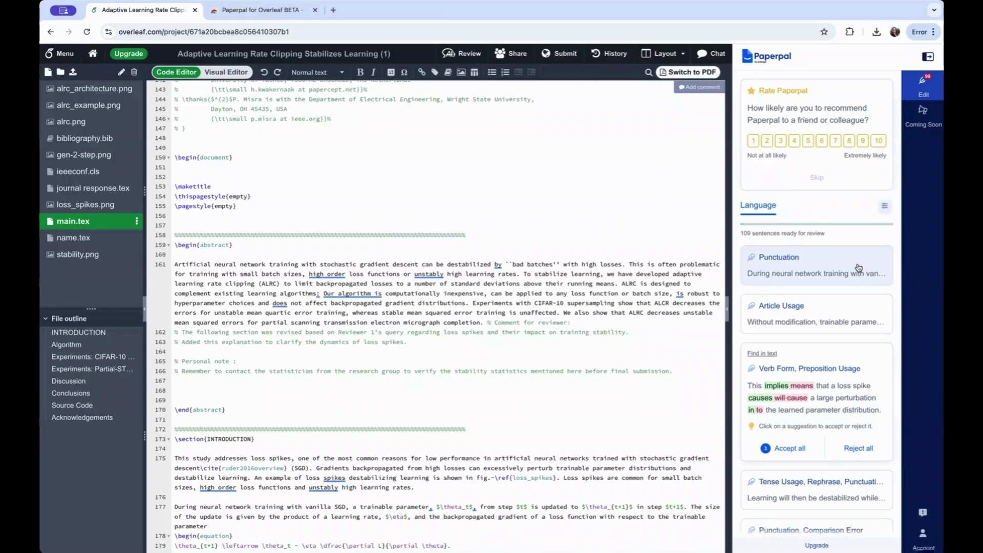
scroll(859, 268, down, 2)
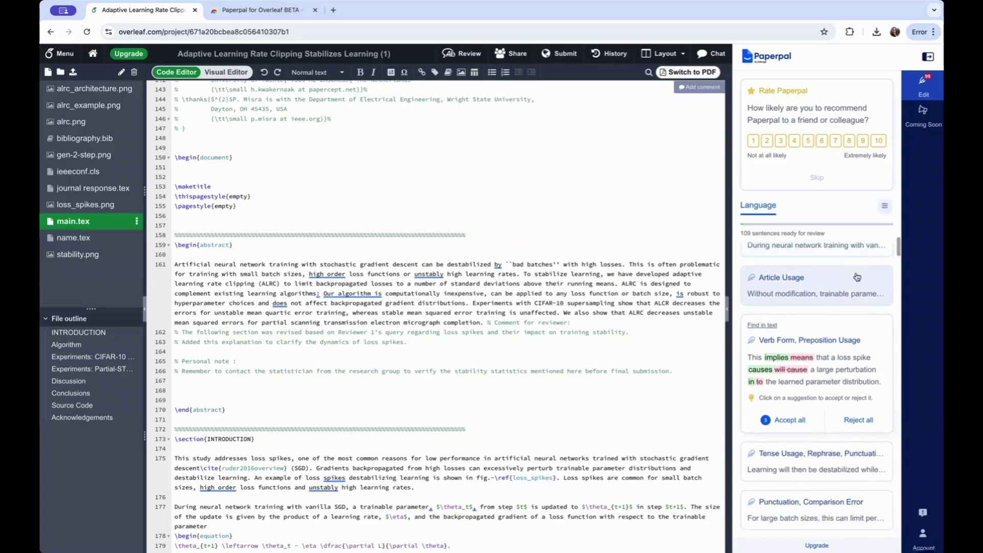
scroll(847, 370, down, 5)
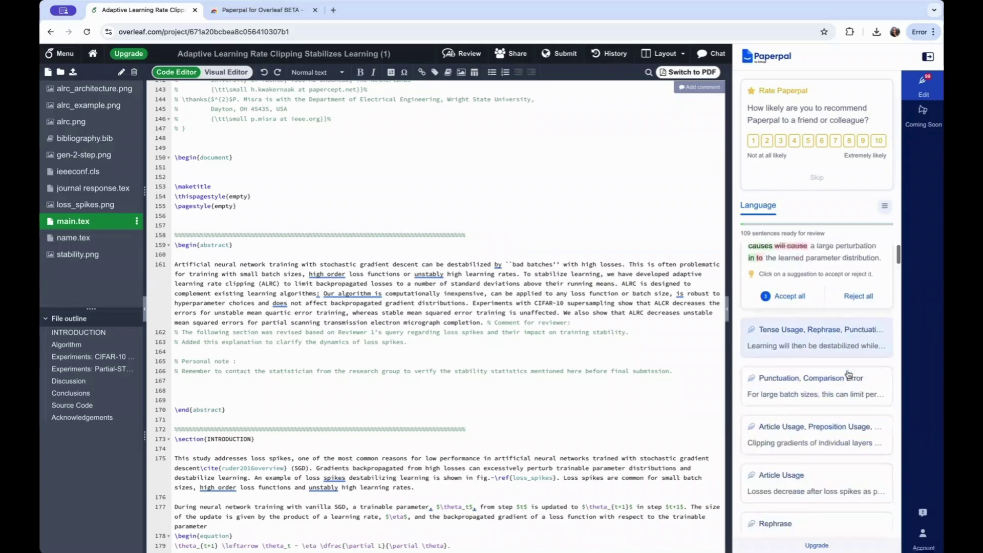
scroll(849, 375, down, 3)
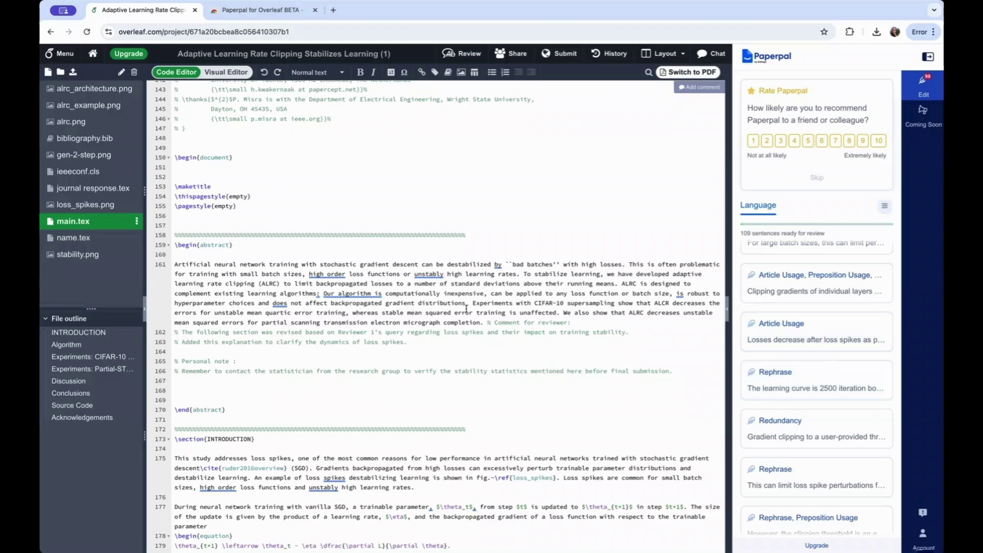
click(428, 275)
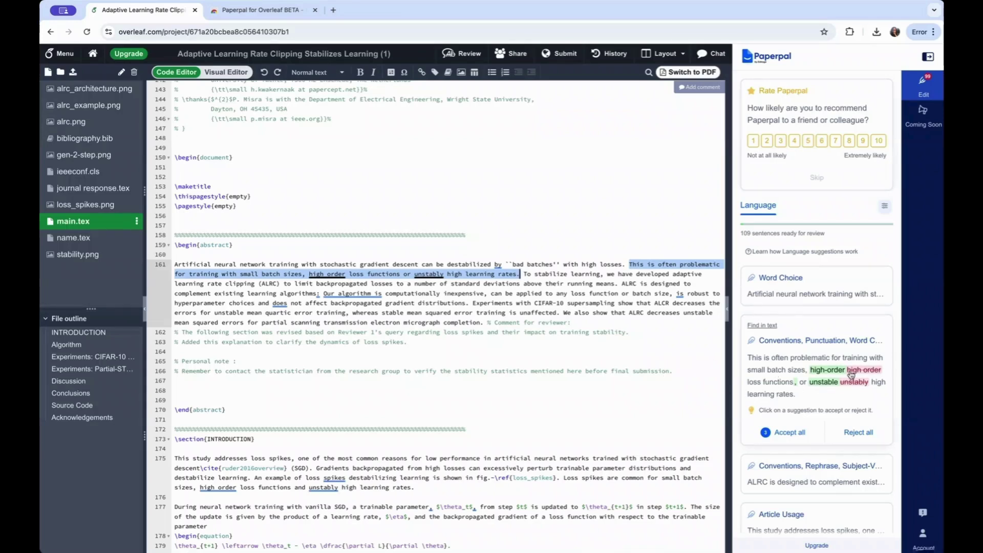
Show the 'Conventions, Punctuation, Word Choice' card for the line-175 loss-spikes sentence
scroll(851, 375, down, 3)
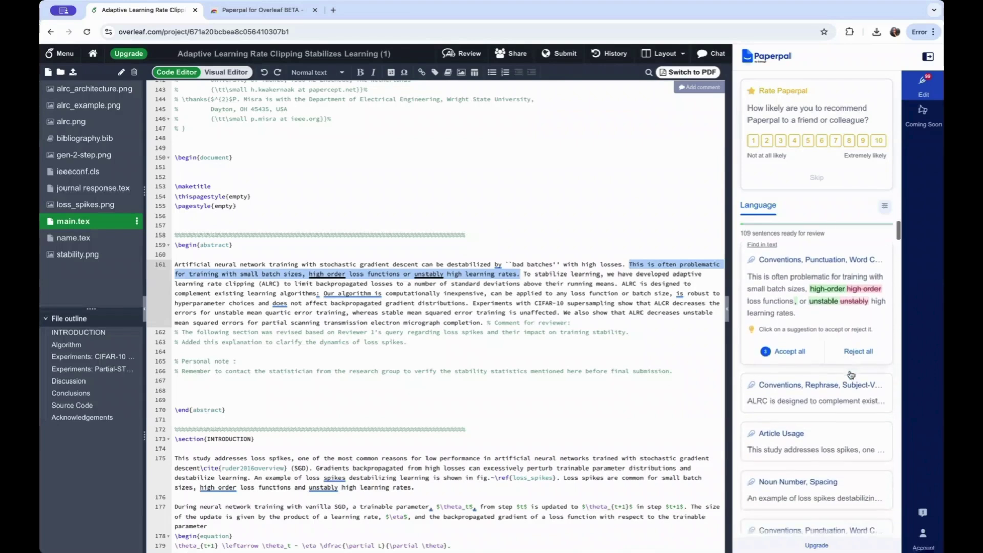
scroll(851, 375, down, 1)
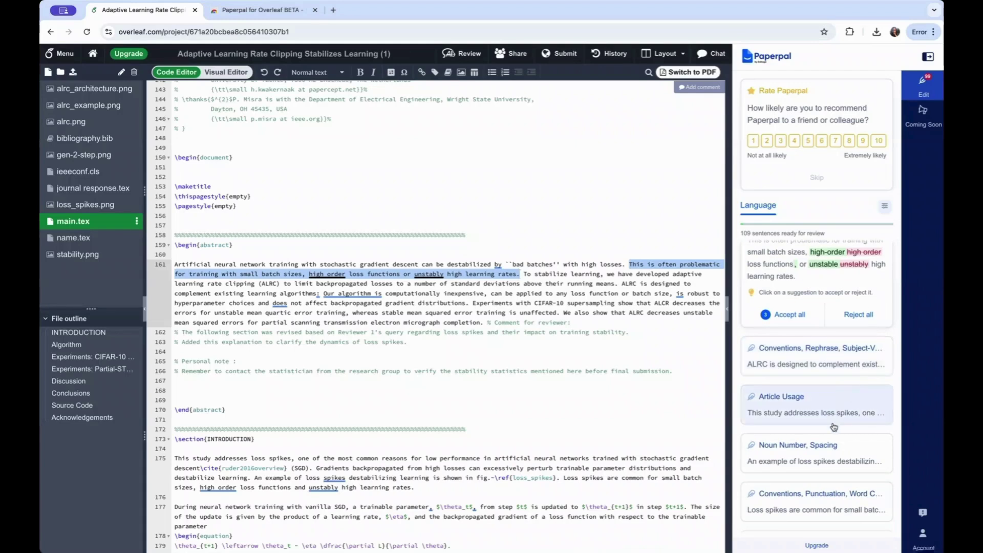
scroll(834, 426, down, 2)
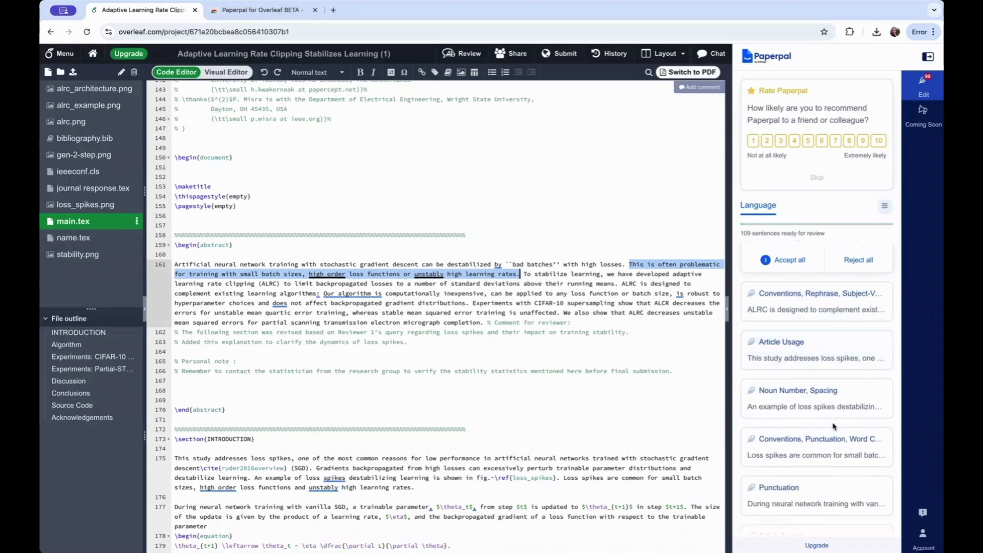
scroll(834, 426, down, 3)
click(829, 416)
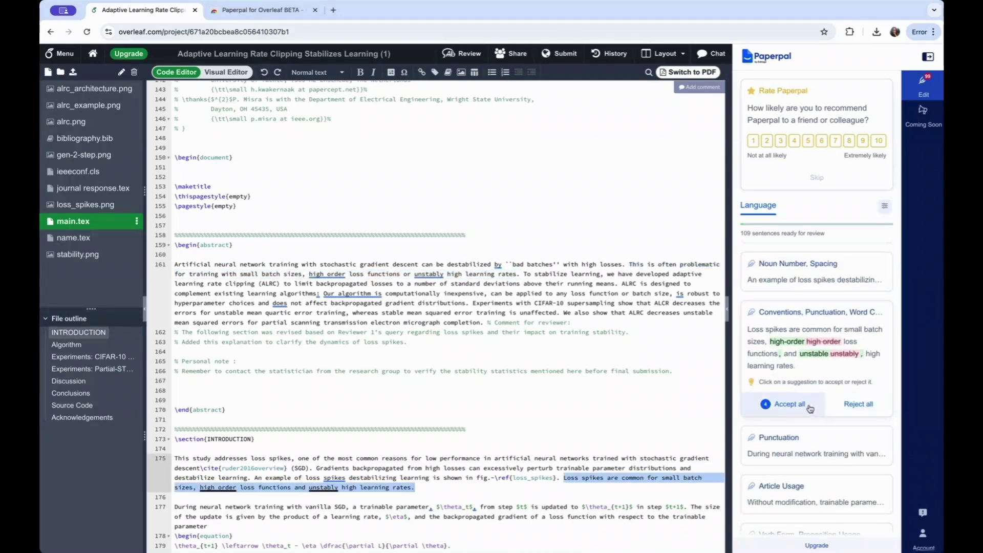
Accept the line-175 hyphenation and line-181 tense fixes, then show line 222's Verb Form suggestion
click(809, 407)
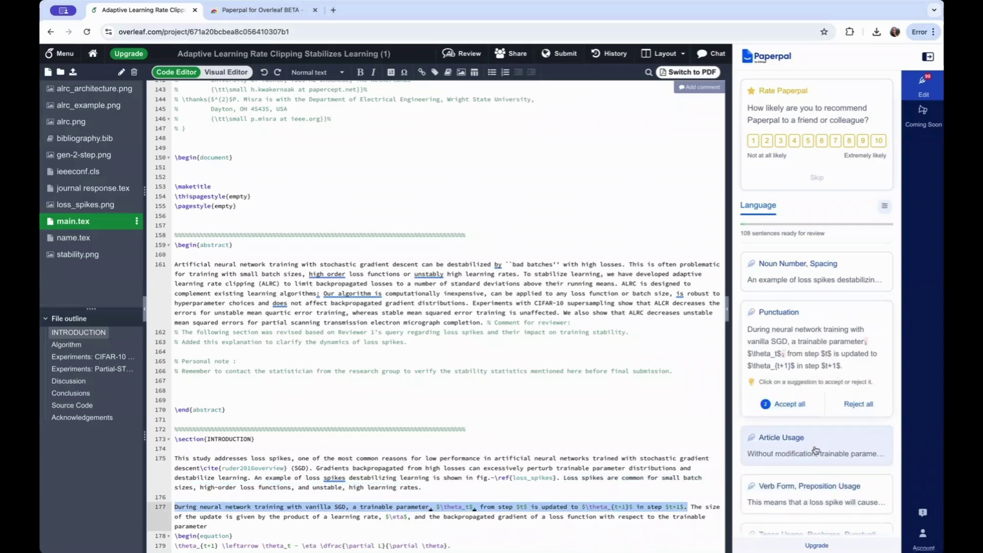
click(815, 449)
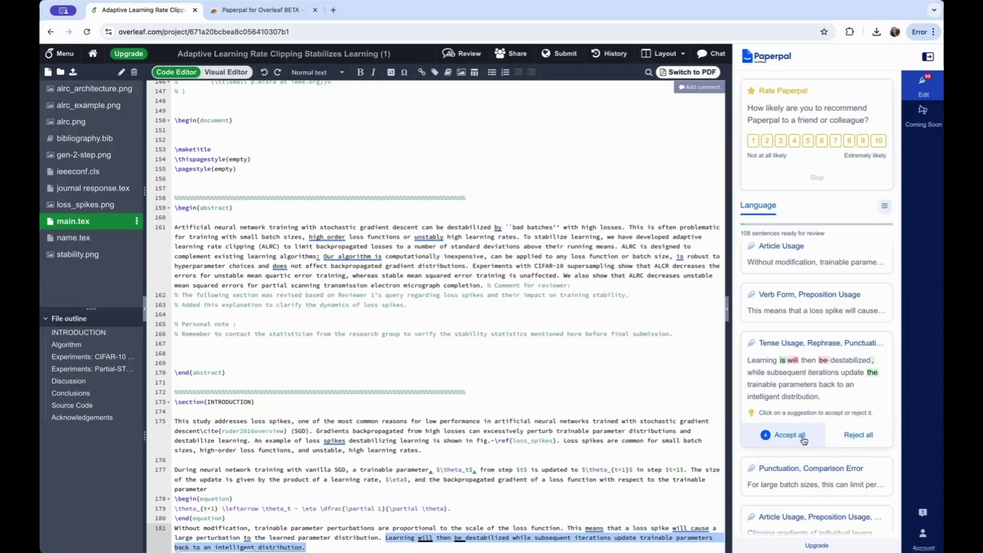
click(802, 440)
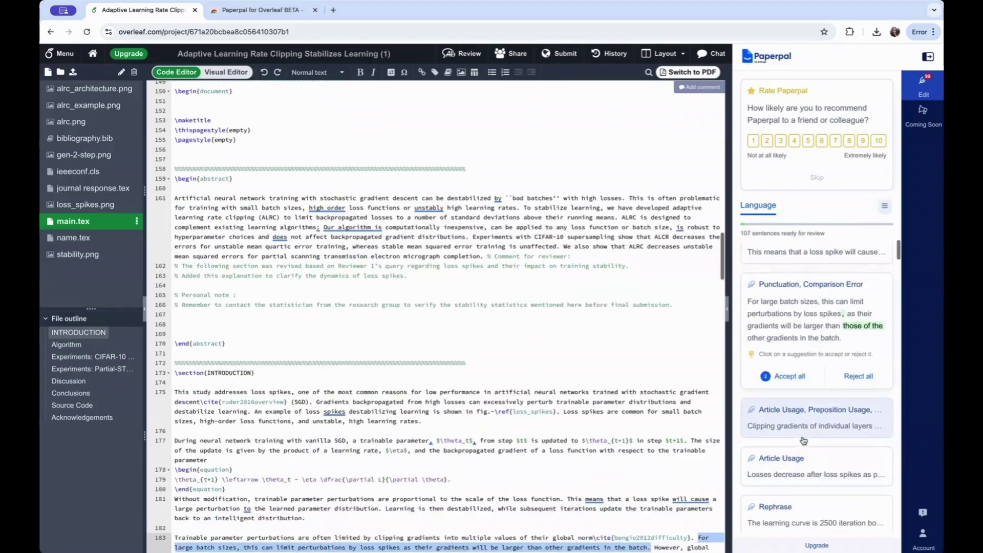
scroll(802, 439, down, 10)
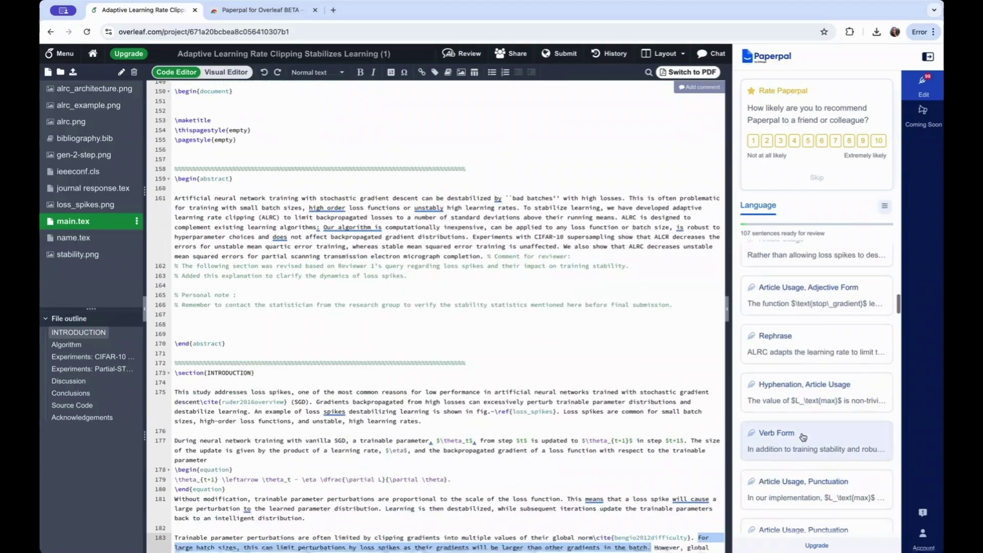
click(802, 434)
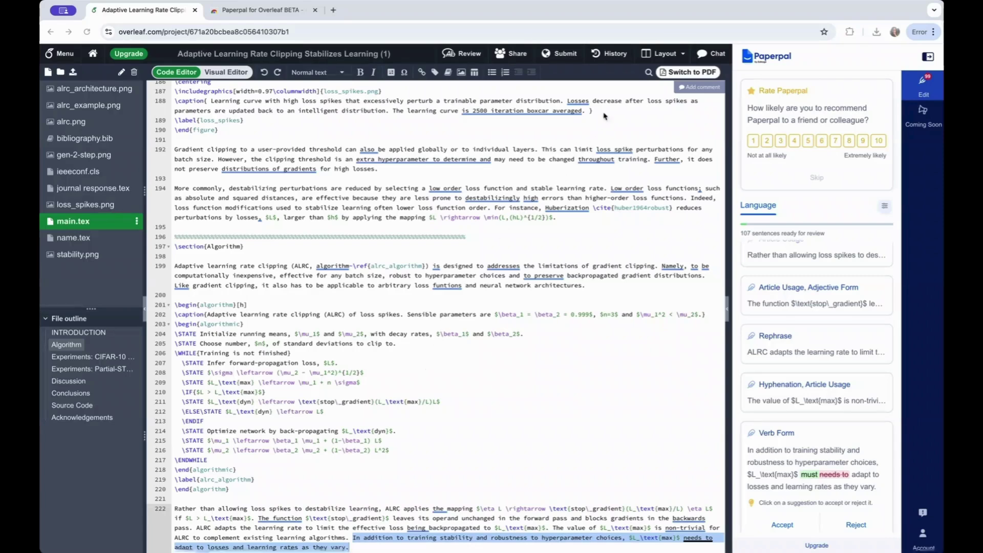
Search main.tex for 'reviewer' and jump to the next match
click(648, 73)
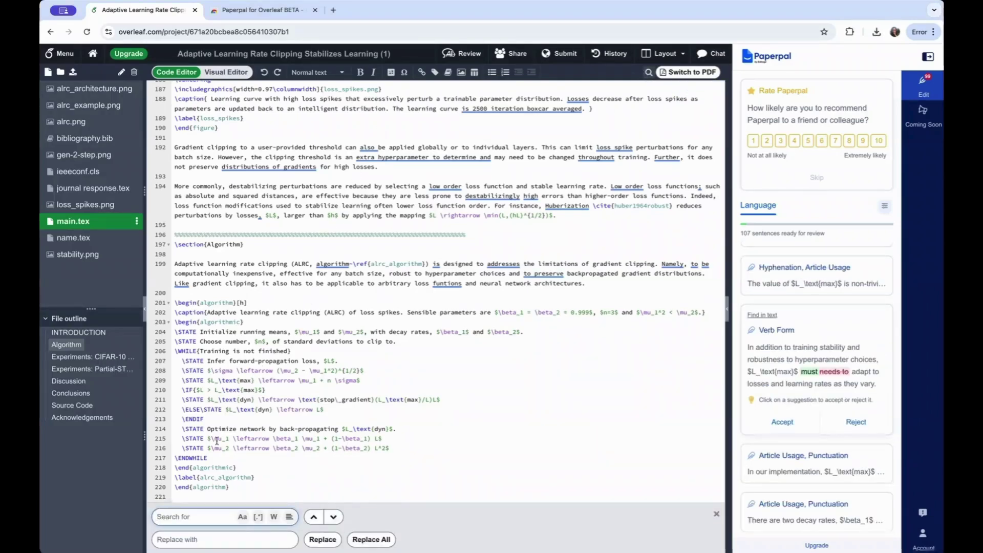
click(193, 514)
text(review)
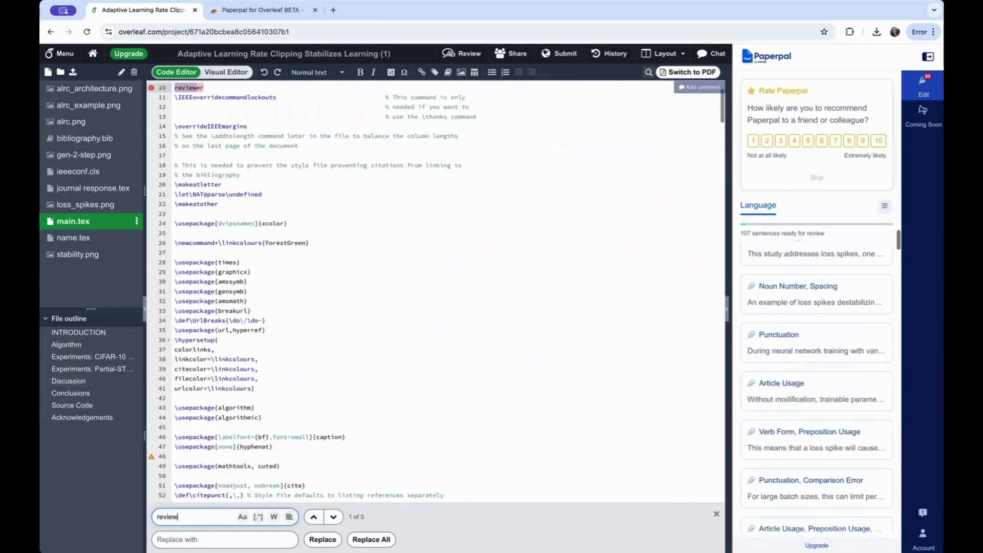
text(er)
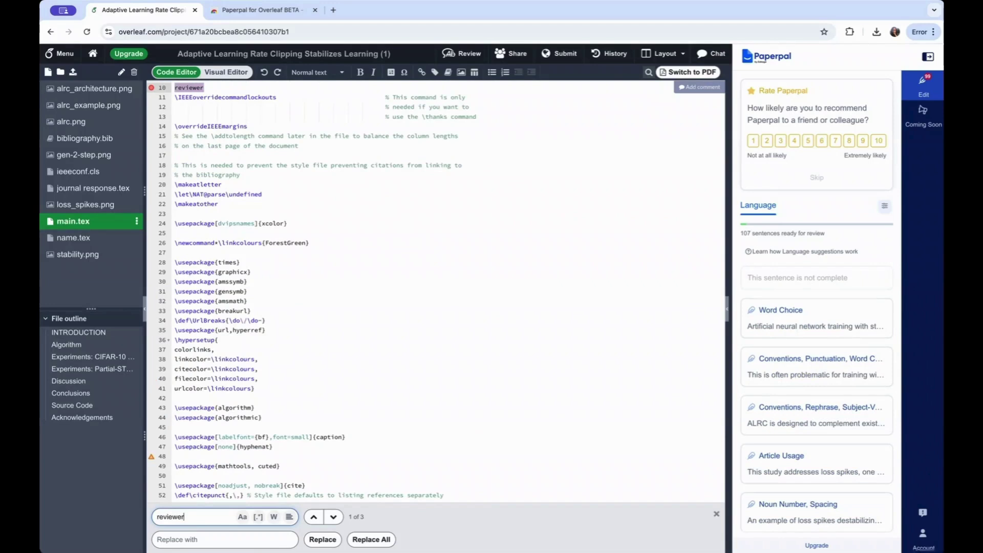
click(338, 516)
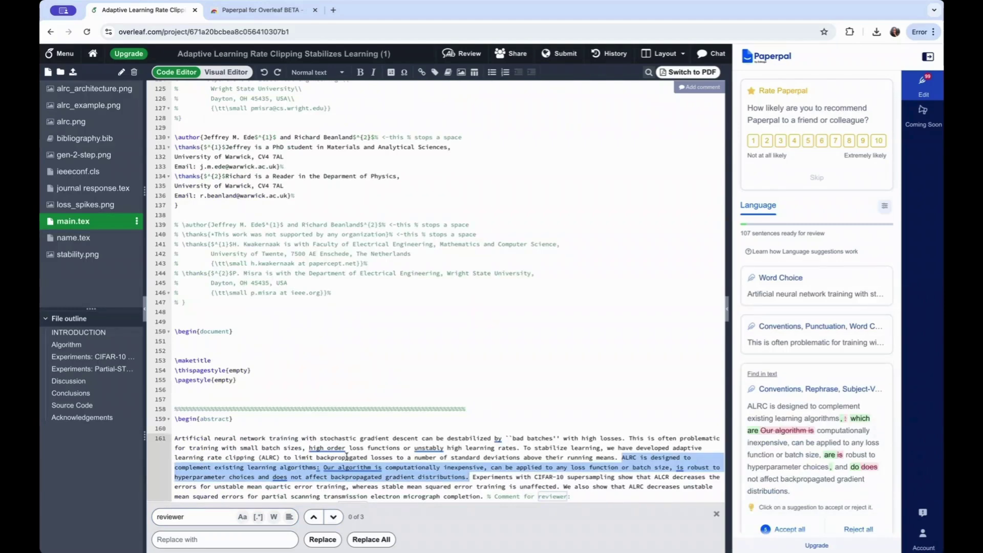
Show the line-222 'Article Usage, Adjective Form' card proposing 'backward' instead of 'backwards'
scroll(360, 502, down, 3)
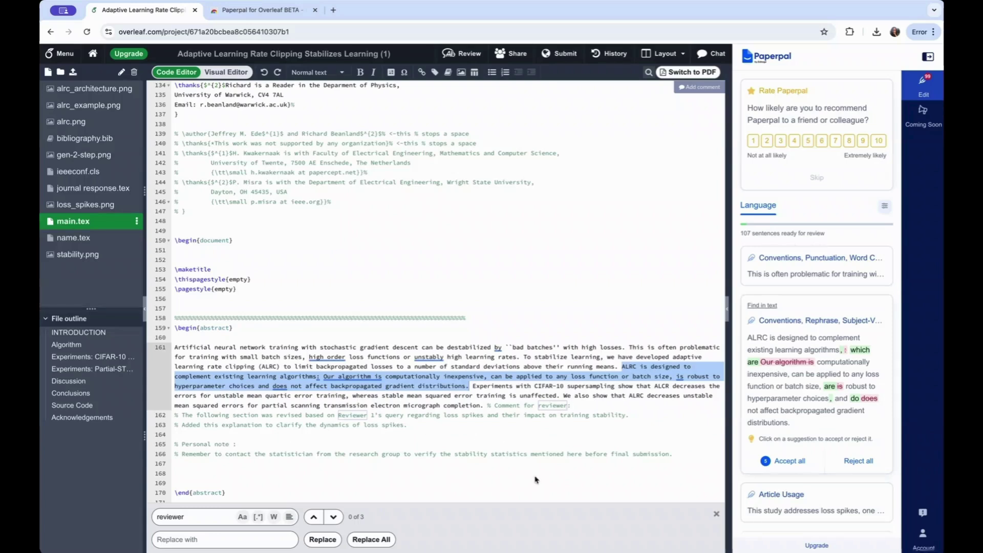
scroll(854, 436, down, 5)
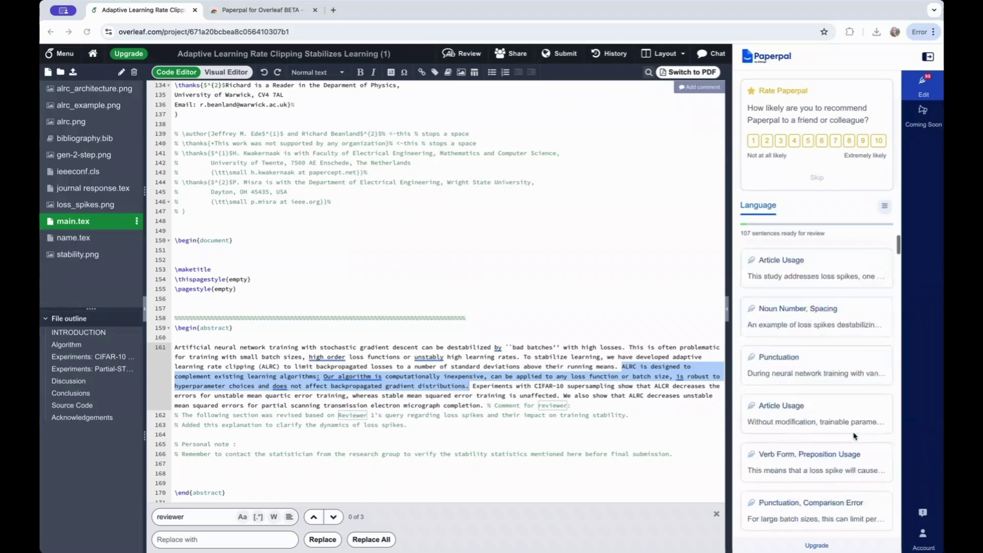
scroll(854, 436, down, 6)
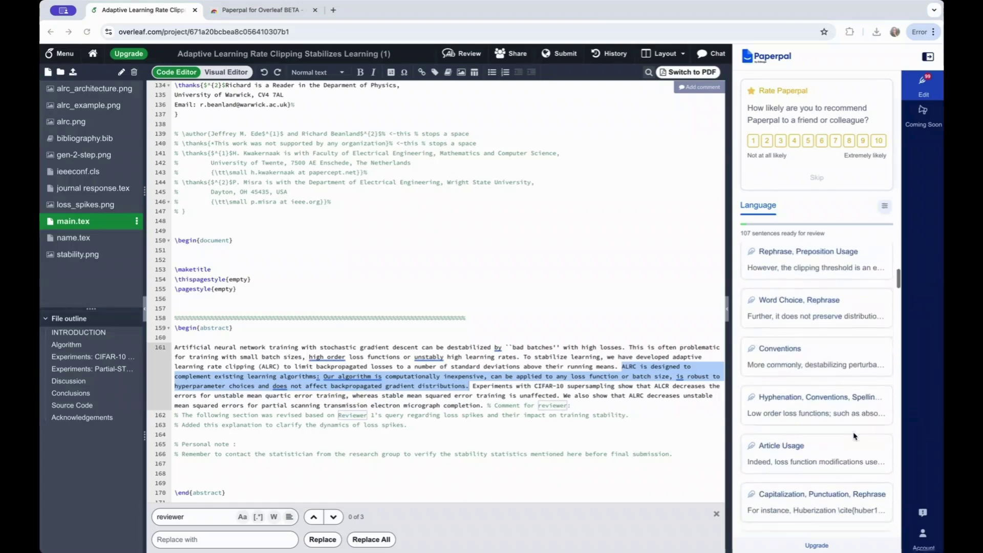
scroll(854, 436, down, 5)
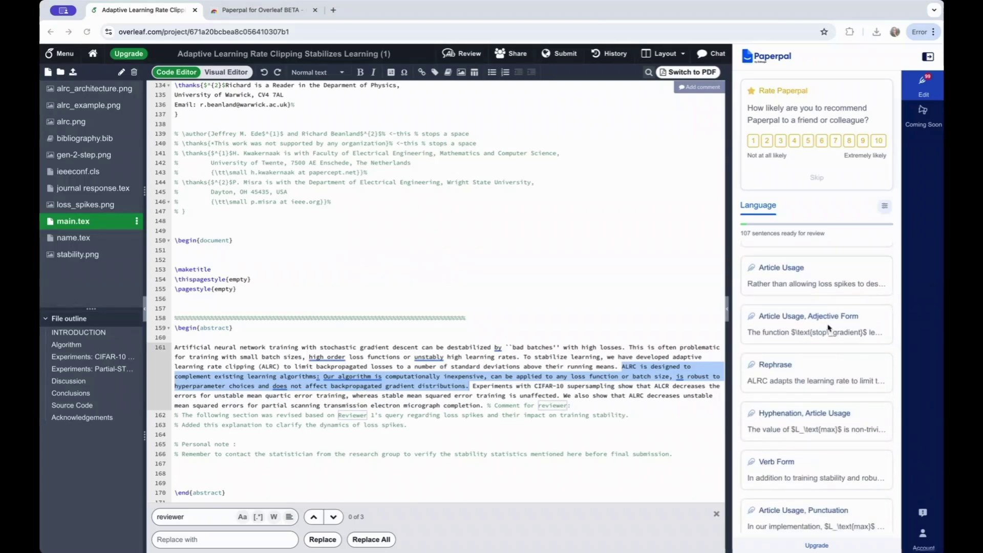
click(799, 331)
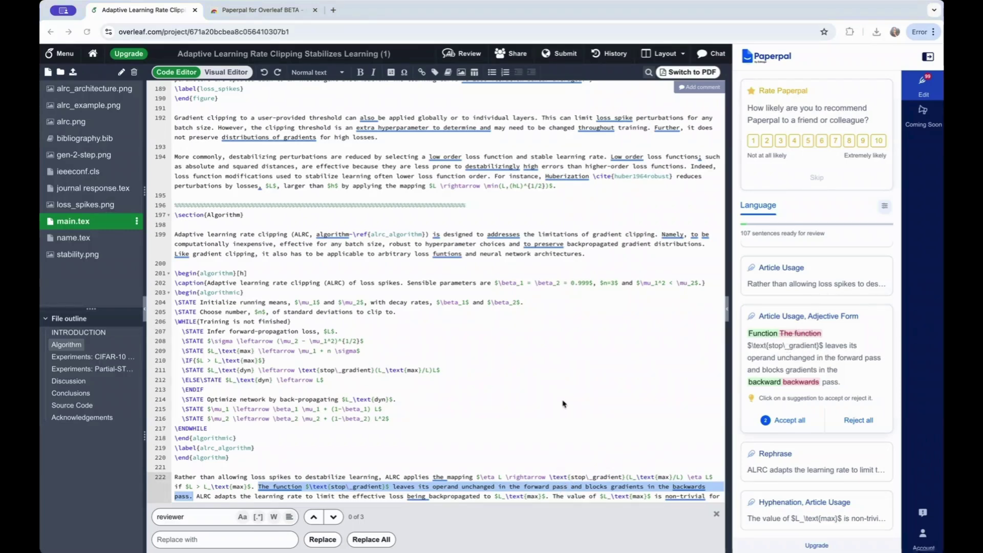
scroll(563, 404, down, 1)
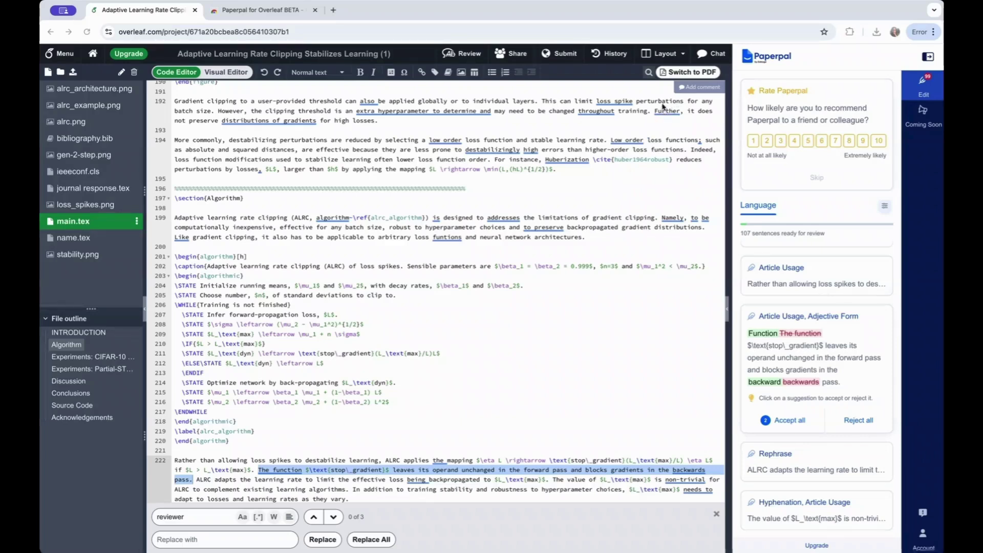
Preview the compiled PDF beside the source, then switch back to the editor-only layout
click(668, 54)
click(641, 78)
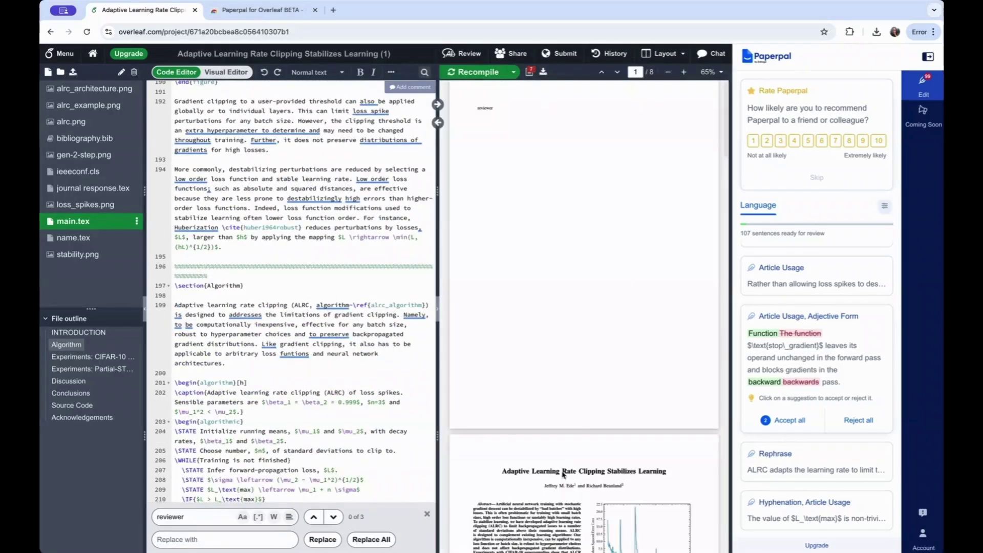
scroll(590, 402, down, 6)
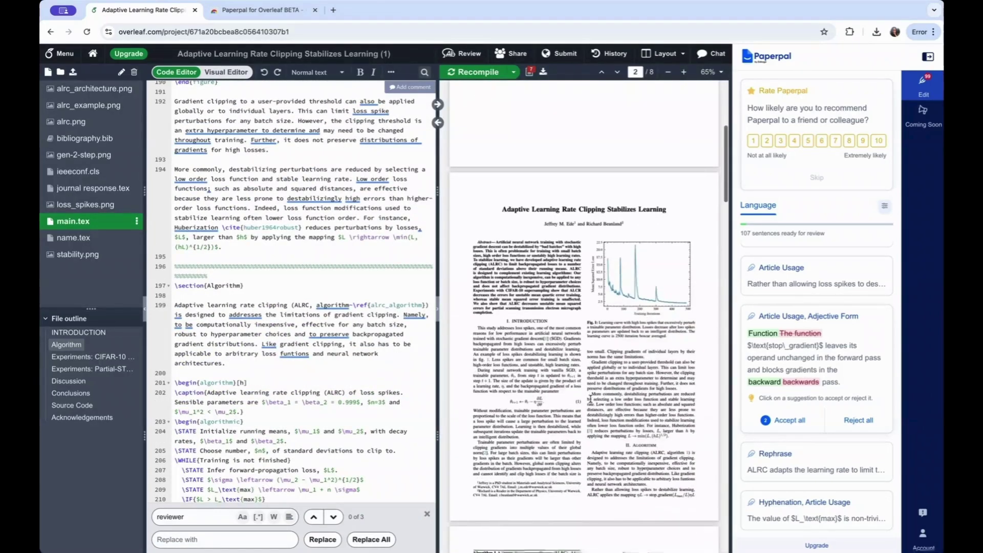
click(661, 55)
click(646, 88)
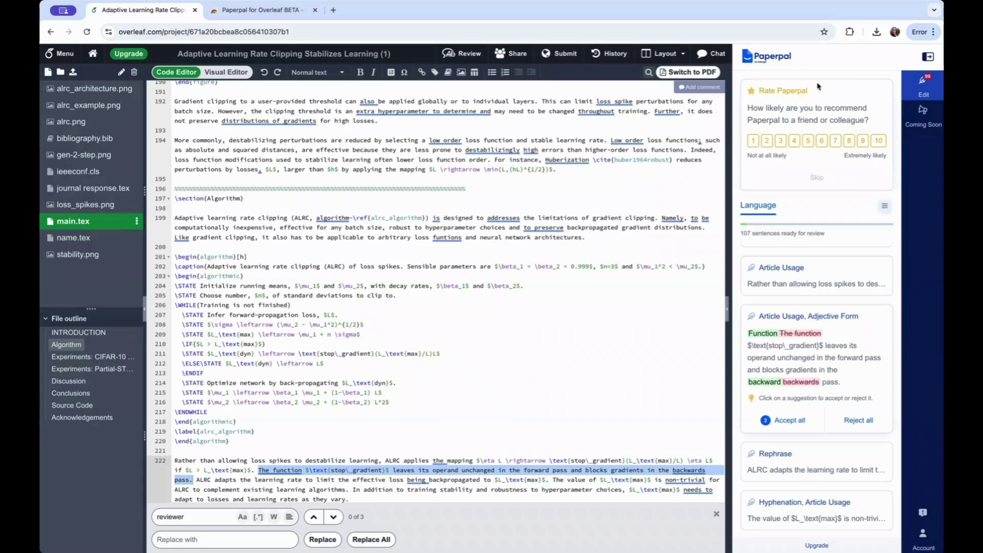
Launch Paperpal's web editor in a new tab from the extension's popup
click(849, 34)
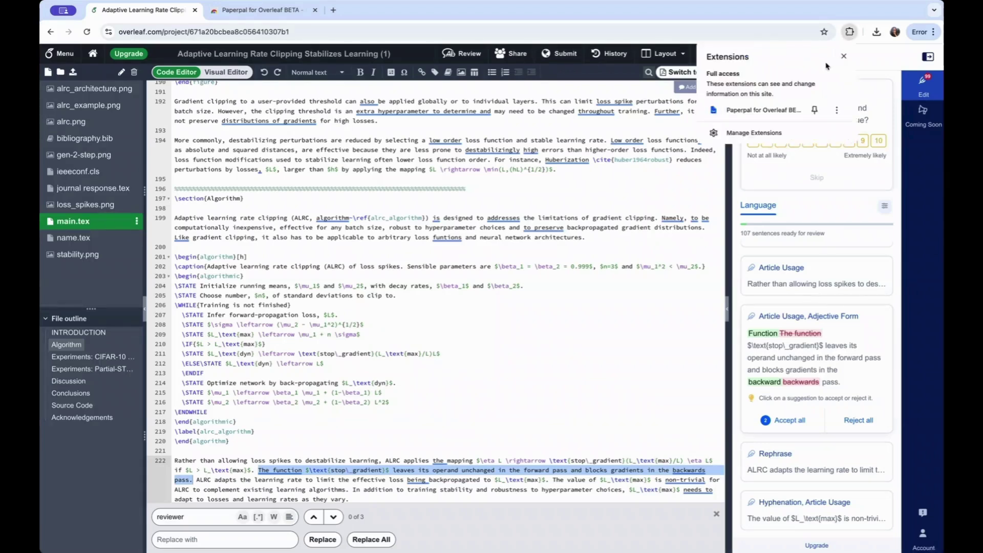
click(788, 113)
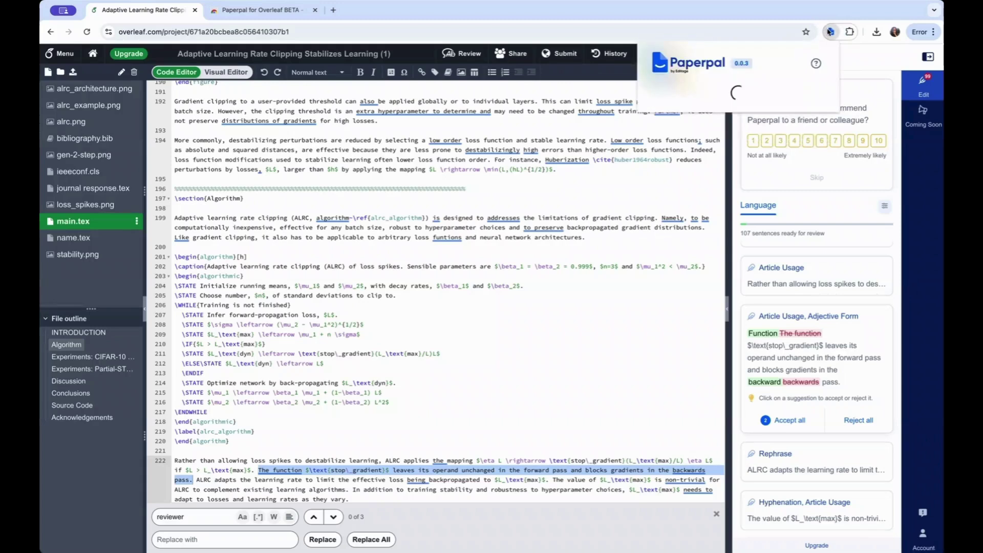
click(736, 111)
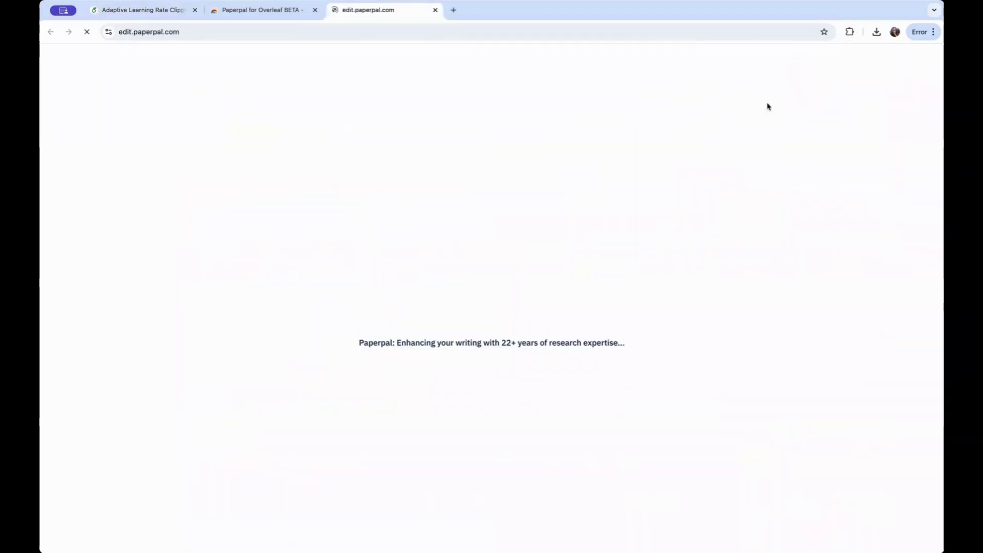